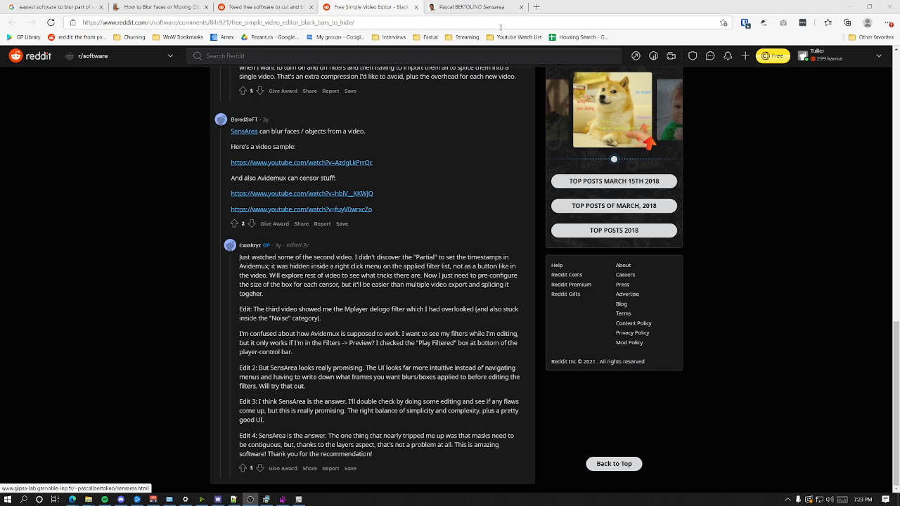
Step: View the Sensarea download page in the browser, switch to Sensarea, and check the available video-opening options
{"action": "left_click", "coordinate": [484, 11]}
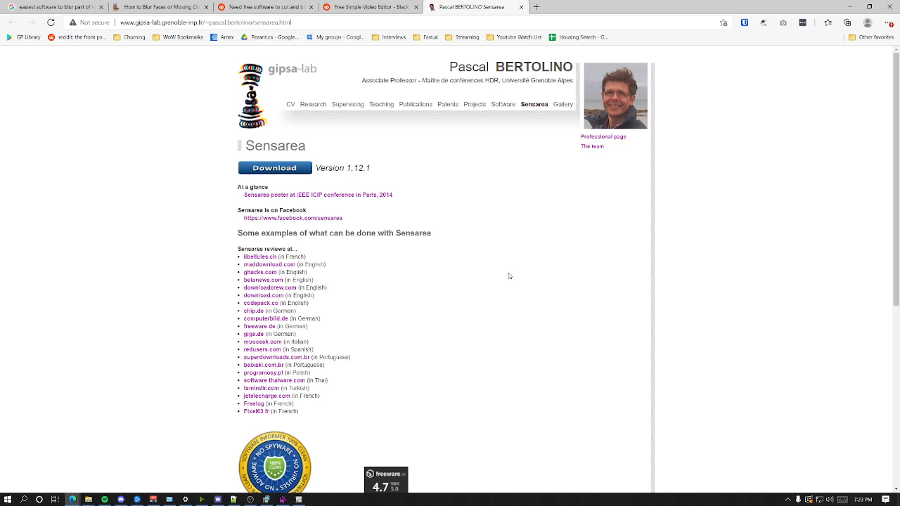
{"action": "left_click", "coordinate": [282, 499]}
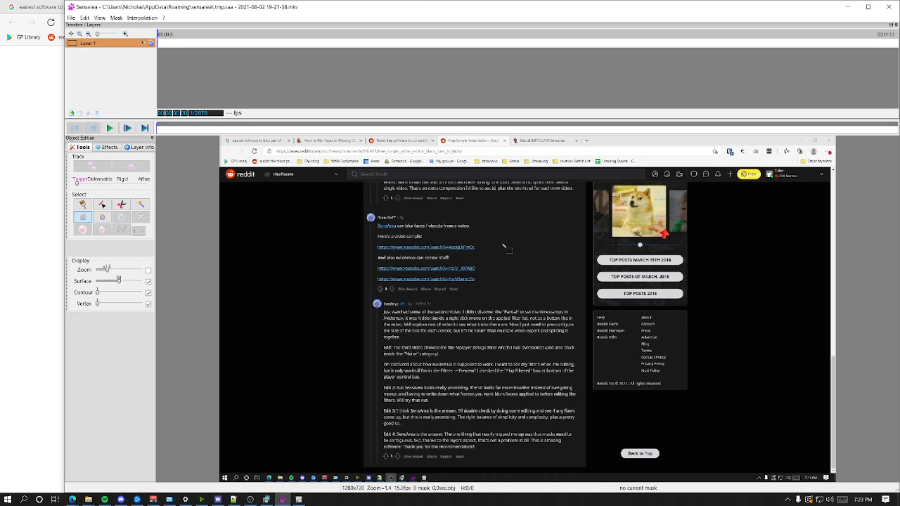
{"action": "left_click", "coordinate": [71, 18]}
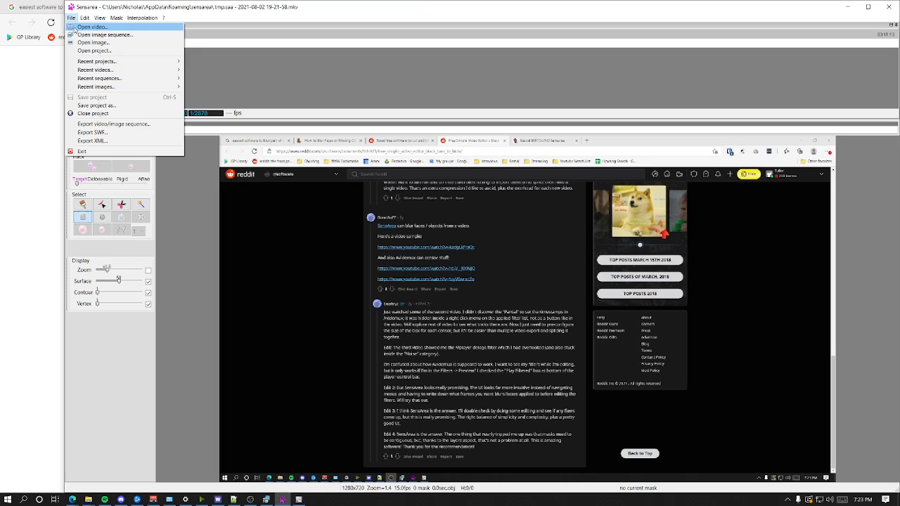
{"action": "left_click", "coordinate": [71, 17]}
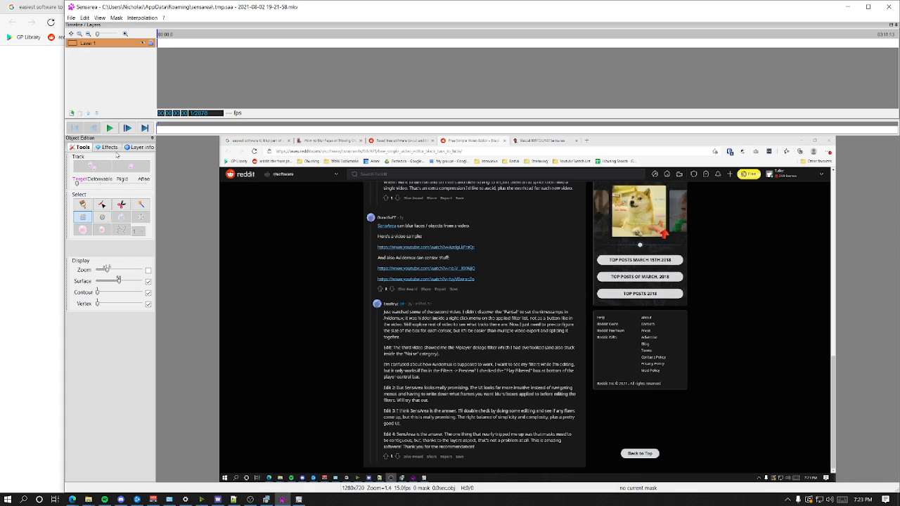
Step: Play the video to about frame 58, pause, and draw a rectangular mask about 211 by 26 over the "SensArea can blur faces" line
{"action": "left_click", "coordinate": [108, 128]}
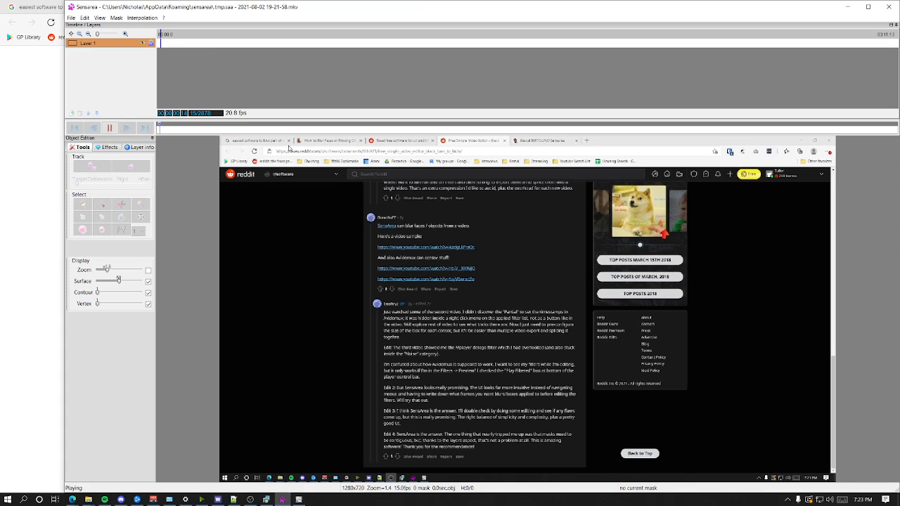
{"action": "key", "text": "space"}
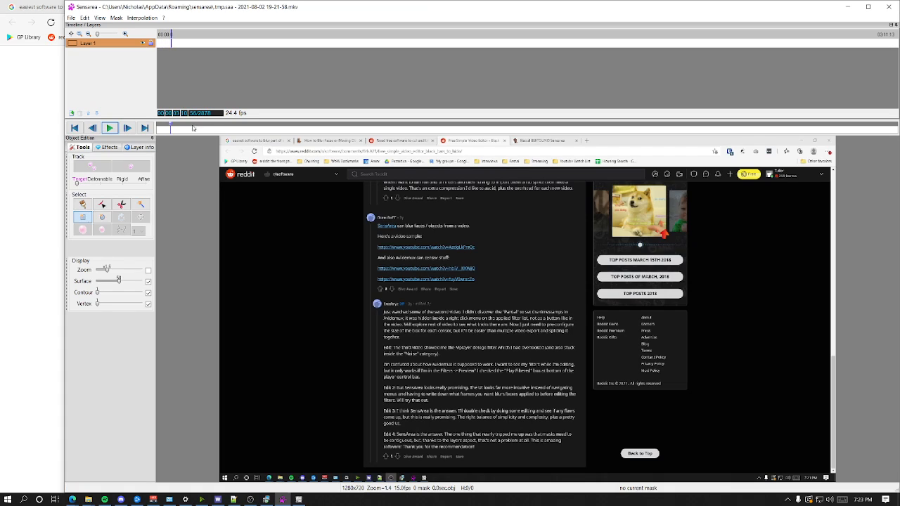
{"action": "mouse_move", "coordinate": [172, 127]}
{"action": "left_mouse_down"}
{"action": "mouse_move", "coordinate": [893, 148]}
{"action": "mouse_move", "coordinate": [172, 143]}
{"action": "left_mouse_up"}
{"action": "left_click_drag", "start_coordinate": [375, 220], "coordinate": [480, 235]}
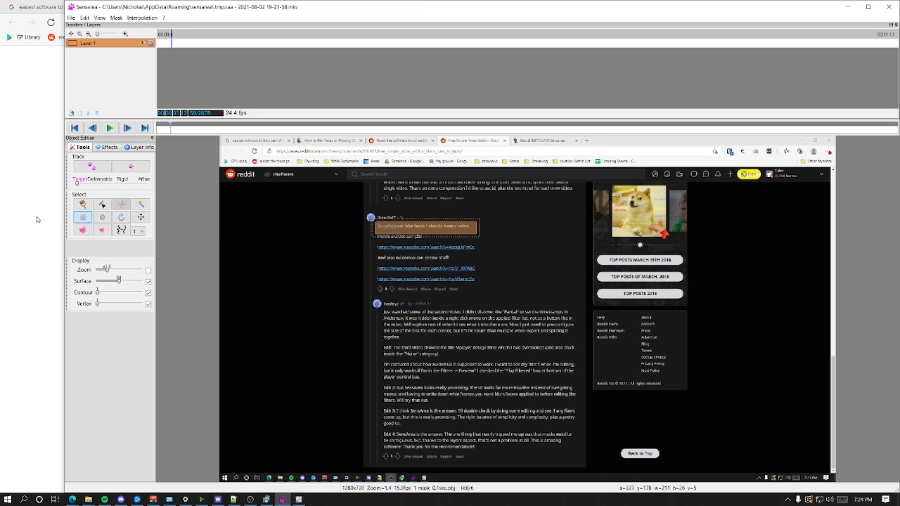
Step: Track the mask forward, first briefly and then continuously, stopping at about frame 1170
{"action": "left_click", "coordinate": [134, 169]}
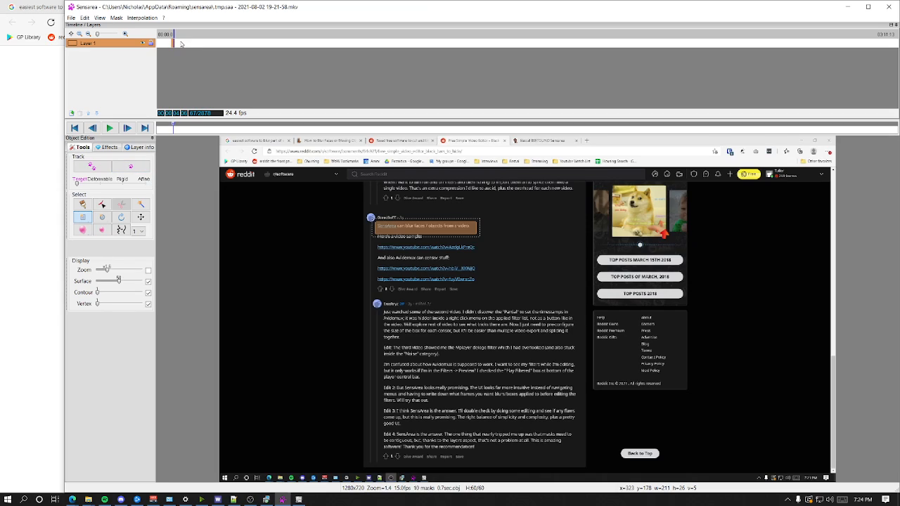
{"action": "left_click", "coordinate": [91, 167]}
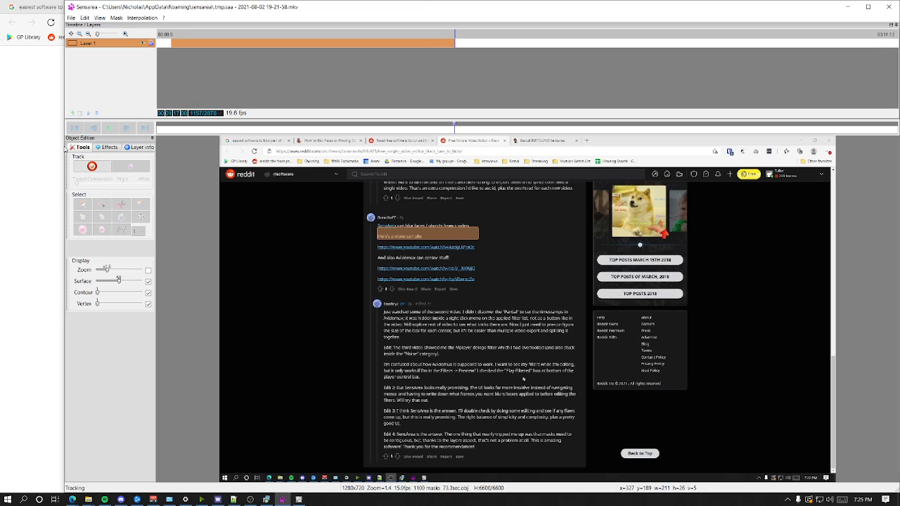
{"action": "left_click", "coordinate": [92, 166]}
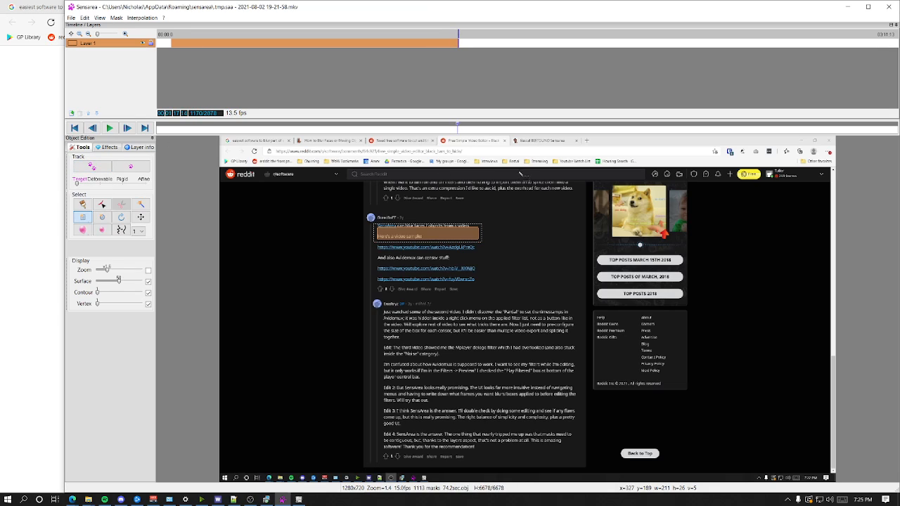
Step: At frame 1467, draw a mask about 212 by 35 over the "SensArea can blur faces" text and track it to about frame 1488
{"action": "left_click_drag", "start_coordinate": [469, 126], "coordinate": [534, 135]}
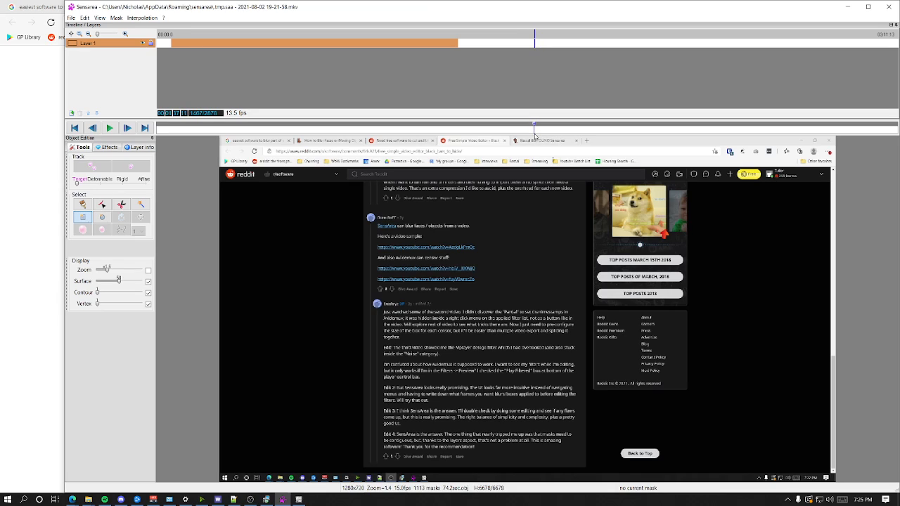
{"action": "left_click_drag", "start_coordinate": [372, 218], "coordinate": [478, 241]}
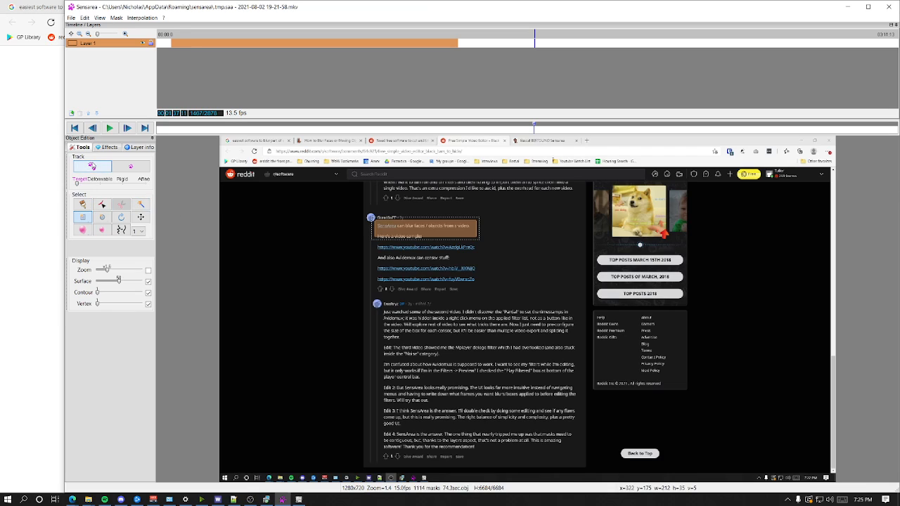
{"action": "left_click", "coordinate": [91, 166]}
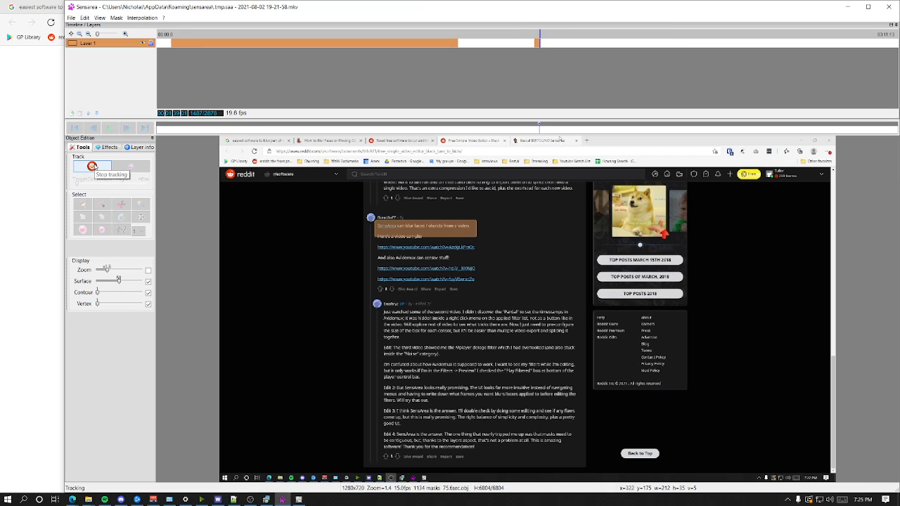
{"action": "left_click", "coordinate": [91, 166]}
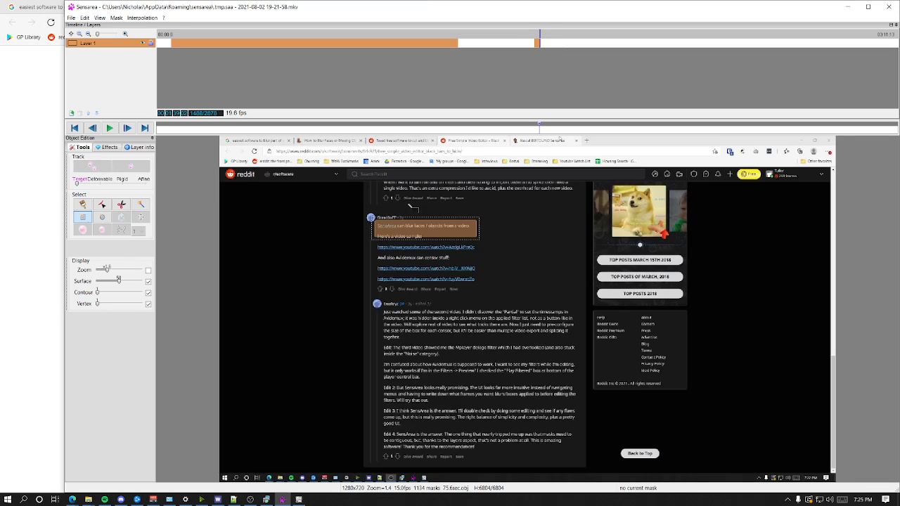
Step: Step back and forth between frames 1487 and 1488 to examine where the masked page changes
{"action": "key", "text": "Right"}
{"action": "key", "text": "Left"}
{"action": "key", "text": "Right"}
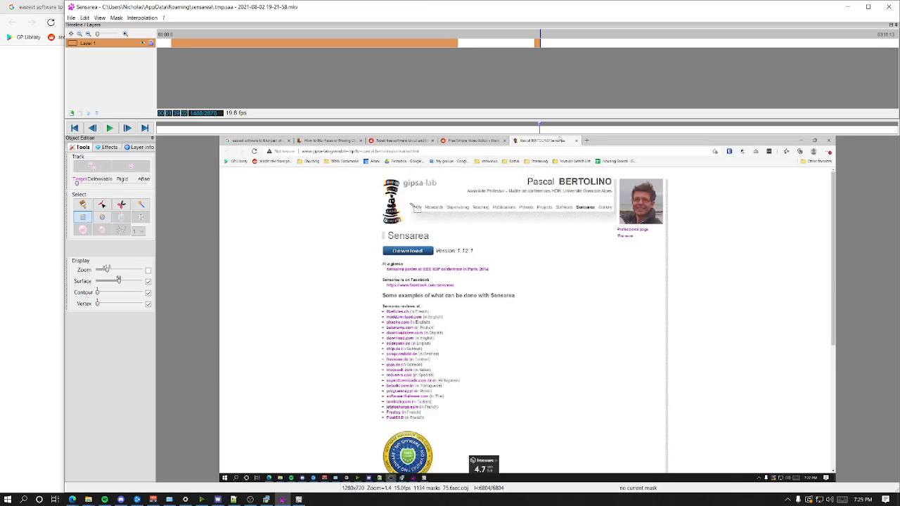
{"action": "key", "text": "Left"}
{"action": "key", "text": "Right"}
{"action": "key", "text": "Left"}
{"action": "key", "text": "Right"}
{"action": "key", "text": "Left"}
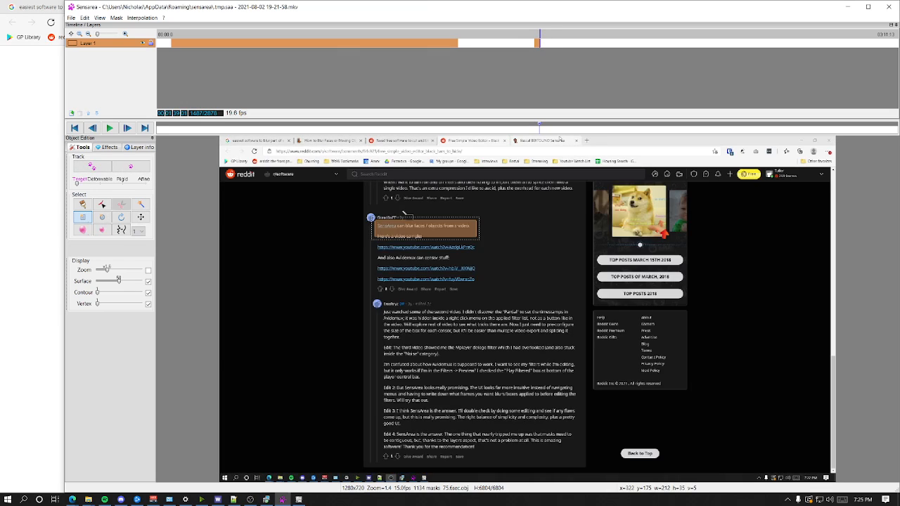
{"action": "key", "text": "Right"}
{"action": "key", "text": "Left"}
{"action": "key", "text": "Right"}
{"action": "key", "text": "Left"}
{"action": "key", "text": "Right"}
{"action": "key", "text": "Left"}
Step: Apply the Blur effect to Layer 1 in place of Neon and preview it over the second masked range
{"action": "left_click", "coordinate": [107, 146]}
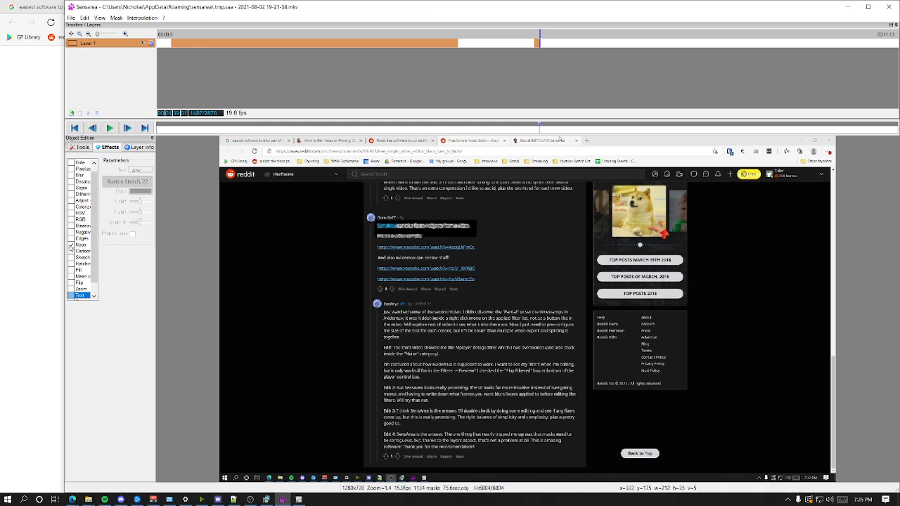
{"action": "scroll", "coordinate": [73, 218], "scroll_direction": "up", "scroll_amount": 1}
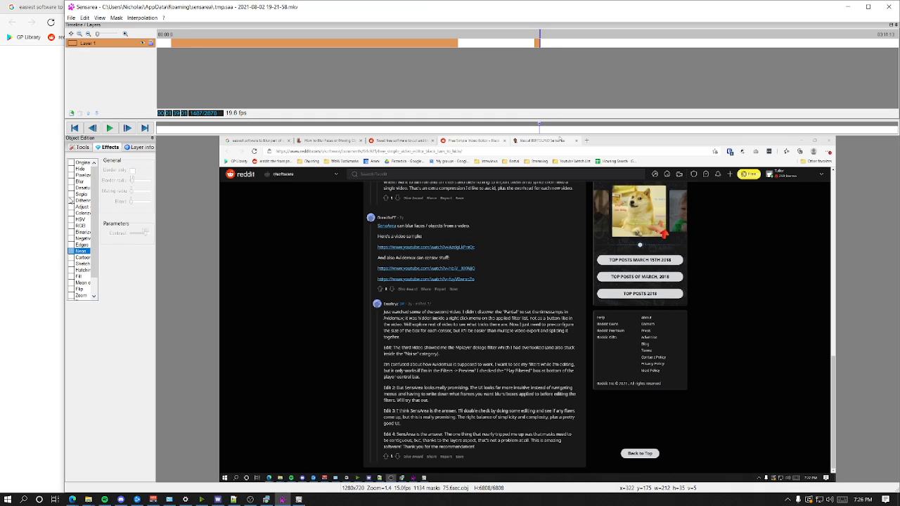
{"action": "left_click", "coordinate": [70, 182]}
{"action": "left_click", "coordinate": [535, 130]}
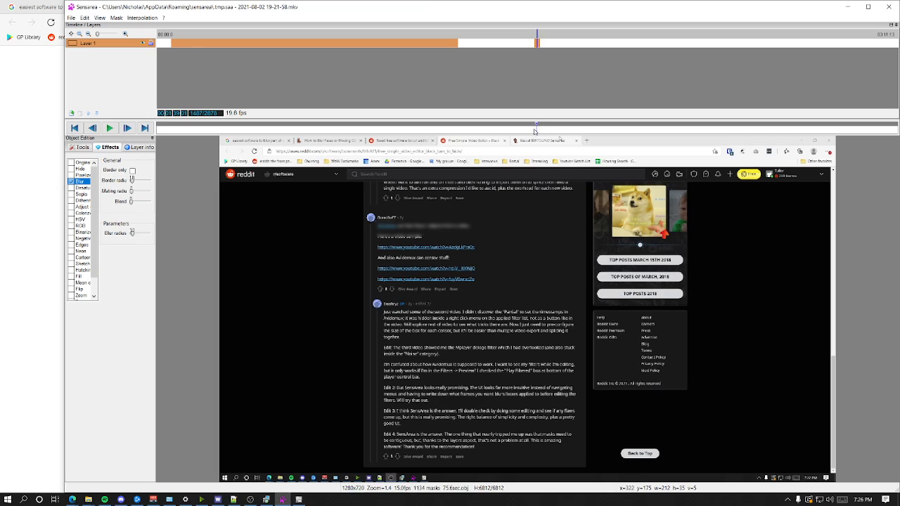
{"action": "mouse_move", "coordinate": [534, 130]}
{"action": "left_mouse_down"}
{"action": "mouse_move", "coordinate": [182, 131]}
{"action": "mouse_move", "coordinate": [502, 132]}
{"action": "mouse_move", "coordinate": [540, 140]}
{"action": "left_mouse_up"}
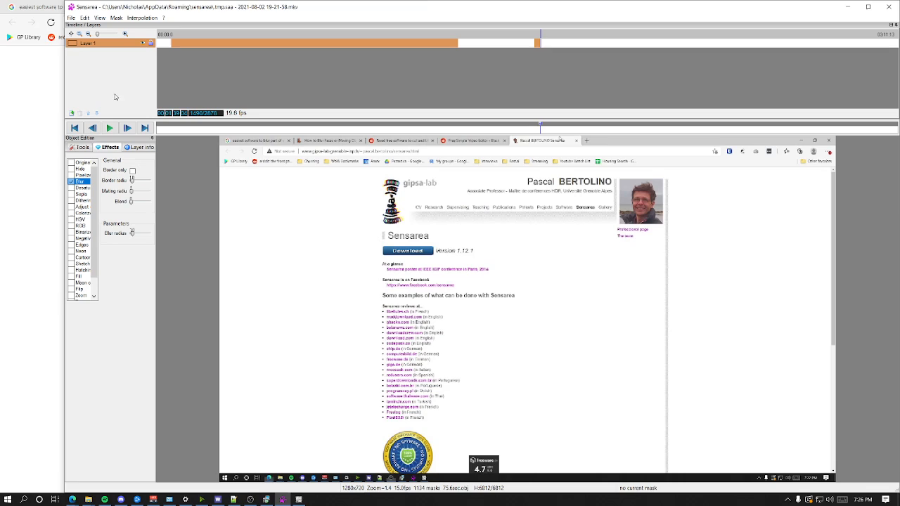
Step: At about frame 847, add a second layer and set its effect to Blur instead of Neon
{"action": "left_click_drag", "start_coordinate": [541, 135], "coordinate": [377, 132]}
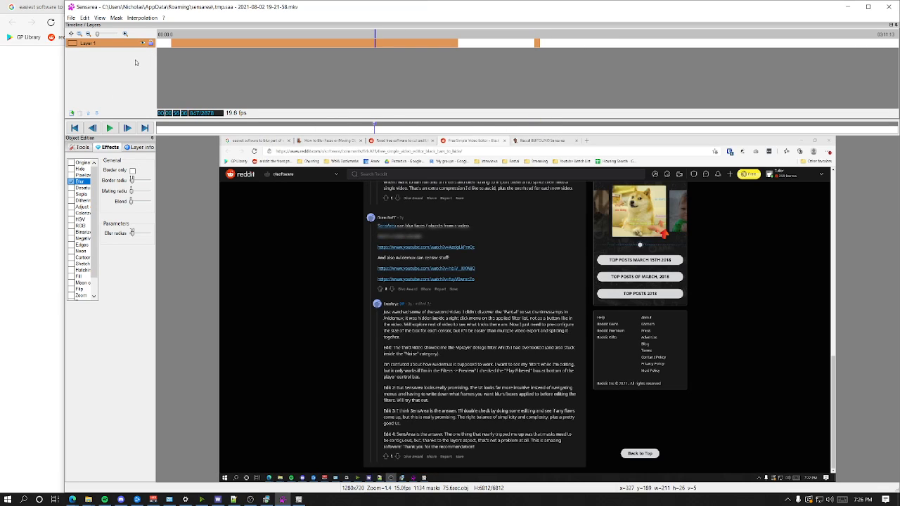
{"action": "left_click", "coordinate": [71, 113]}
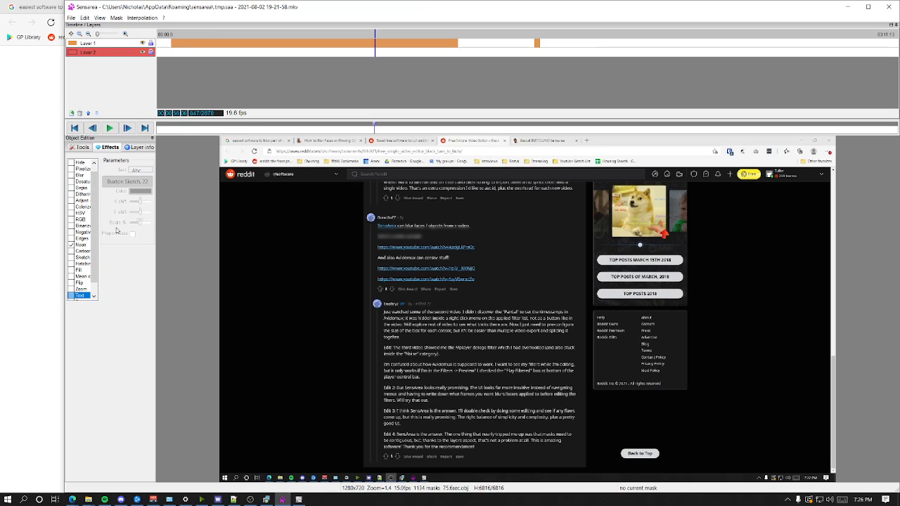
{"action": "left_click", "coordinate": [75, 244]}
{"action": "left_click", "coordinate": [70, 175]}
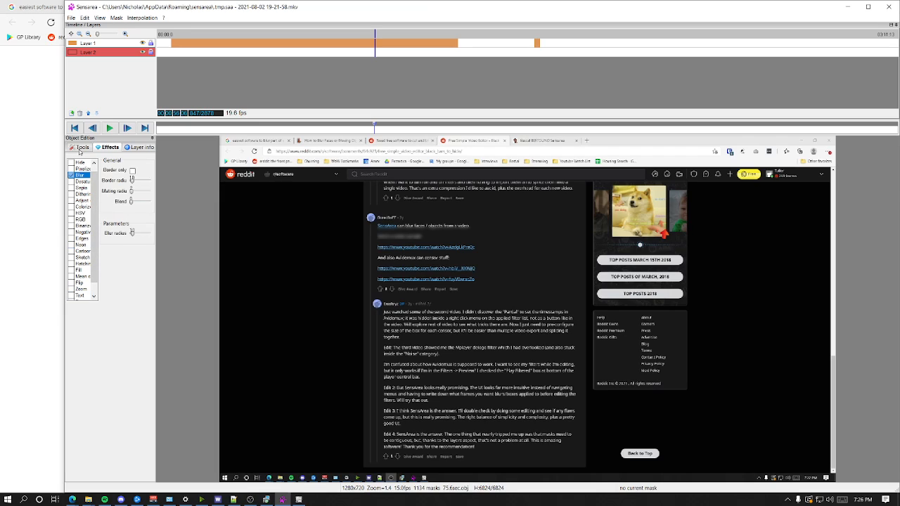
Step: Draw a mask about 288 by 71 over the top of the reply comment on Layer 2 and extend it to frame 1489
{"action": "left_click", "coordinate": [80, 148]}
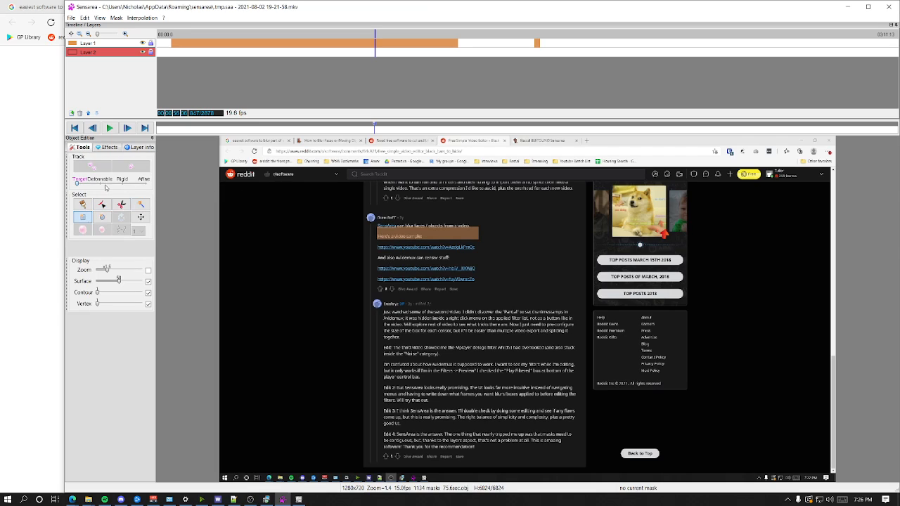
{"action": "left_click_drag", "start_coordinate": [366, 291], "coordinate": [509, 329]}
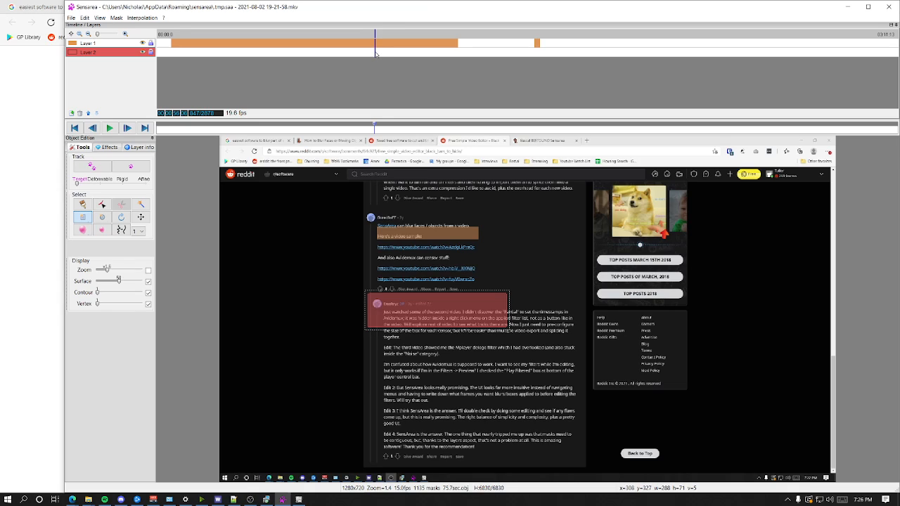
{"action": "left_click_drag", "start_coordinate": [376, 54], "coordinate": [541, 66]}
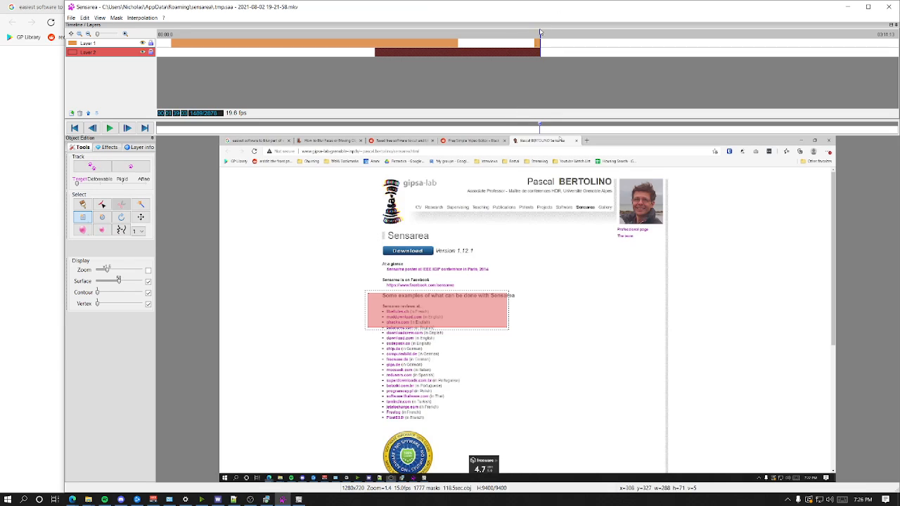
Step: Deselect the Layer 2 mask range and scrub through the timeline to review the masks on both layers
{"action": "left_click_drag", "start_coordinate": [539, 126], "coordinate": [374, 121]}
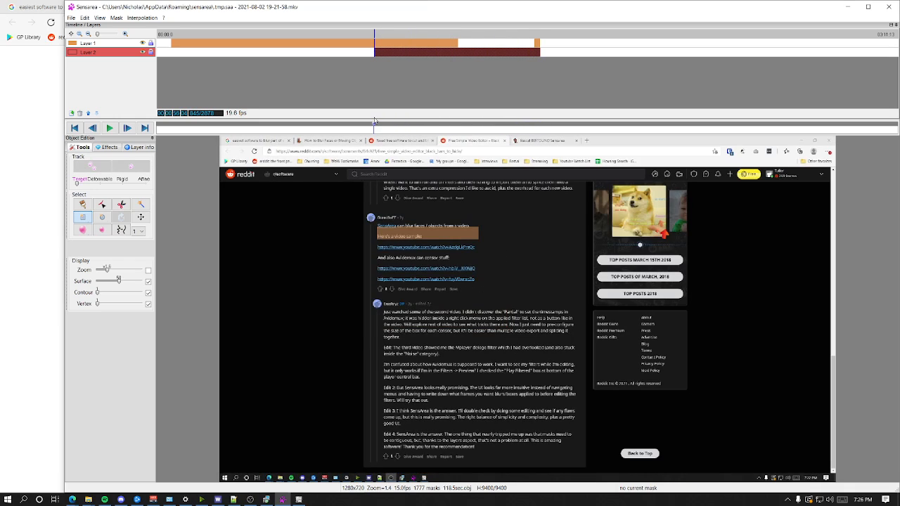
{"action": "left_click", "coordinate": [382, 75]}
{"action": "left_click_drag", "start_coordinate": [382, 127], "coordinate": [531, 128]}
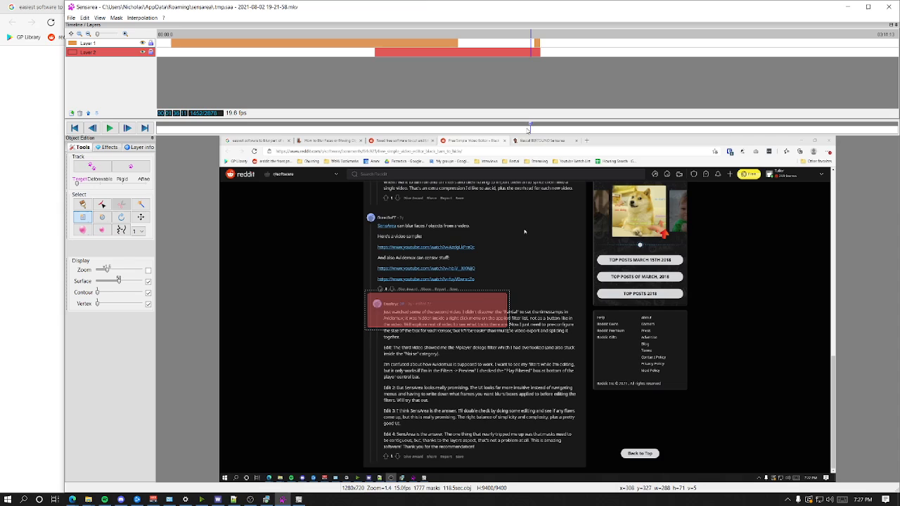
{"action": "mouse_move", "coordinate": [529, 128]}
{"action": "left_mouse_down"}
{"action": "mouse_move", "coordinate": [487, 127]}
{"action": "mouse_move", "coordinate": [544, 127]}
{"action": "left_mouse_up"}
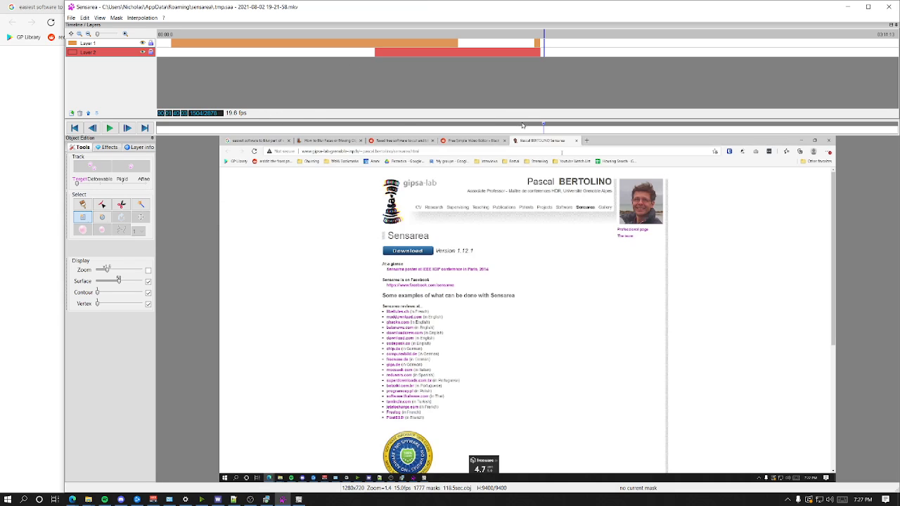
{"action": "left_click_drag", "start_coordinate": [543, 127], "coordinate": [287, 138]}
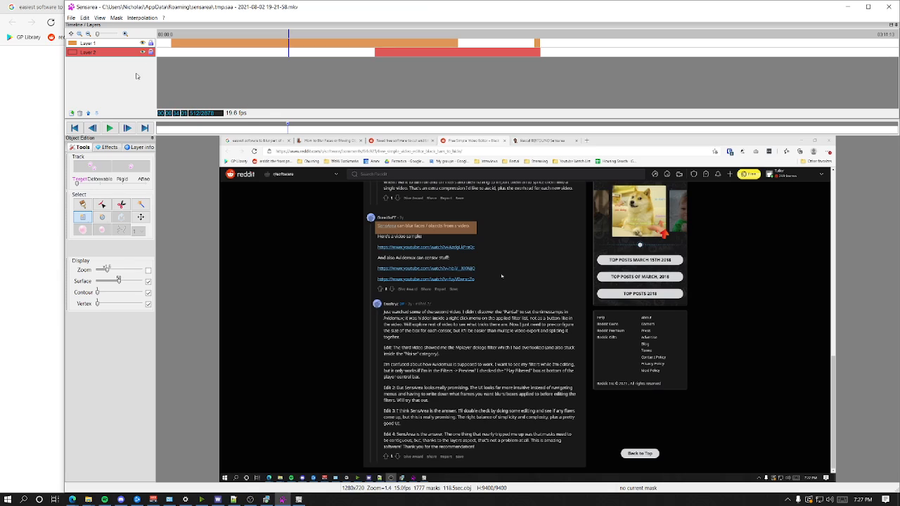
Step: Bring up the export options for the edited video
{"action": "left_click", "coordinate": [71, 18]}
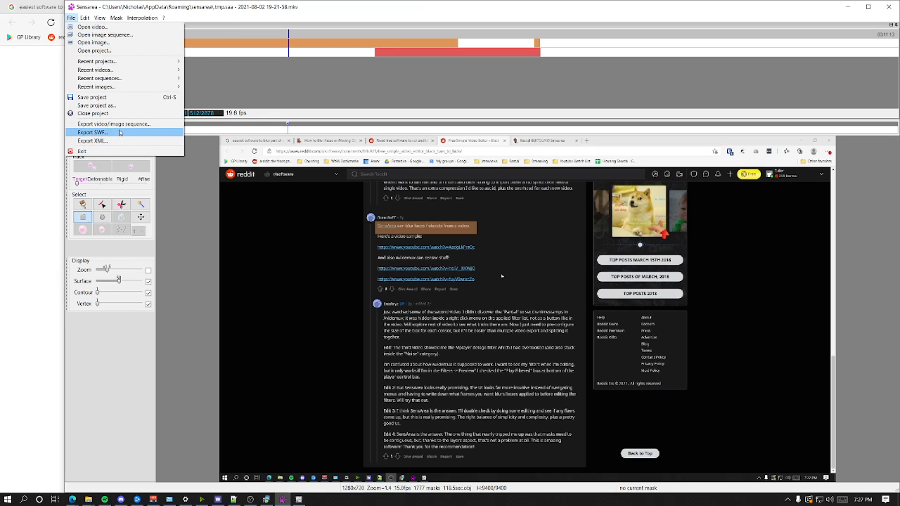